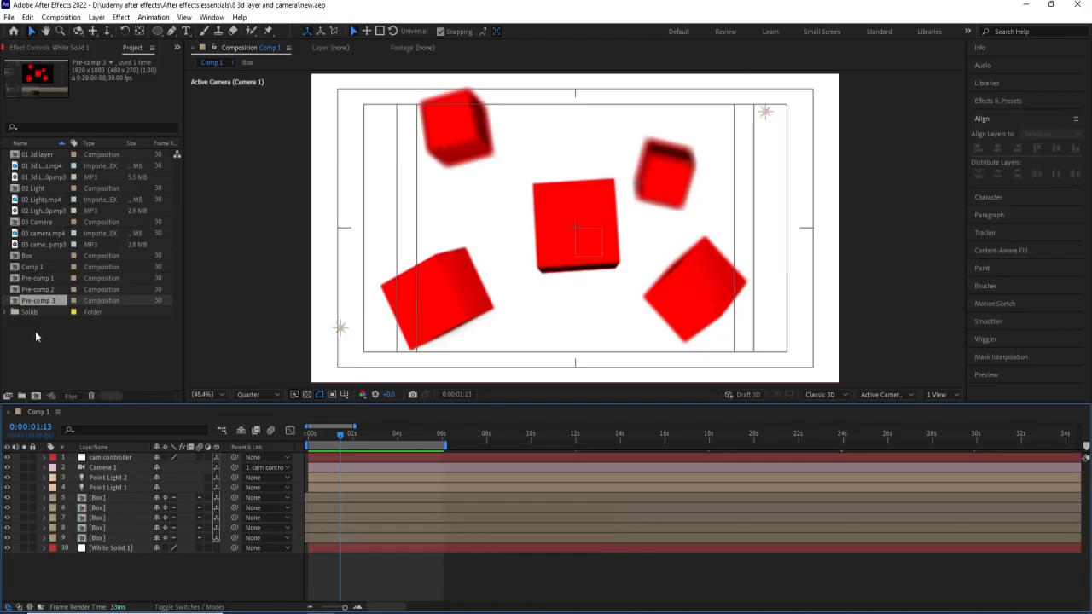
Add Comp 1 to the render queue
key("Num_Lock")
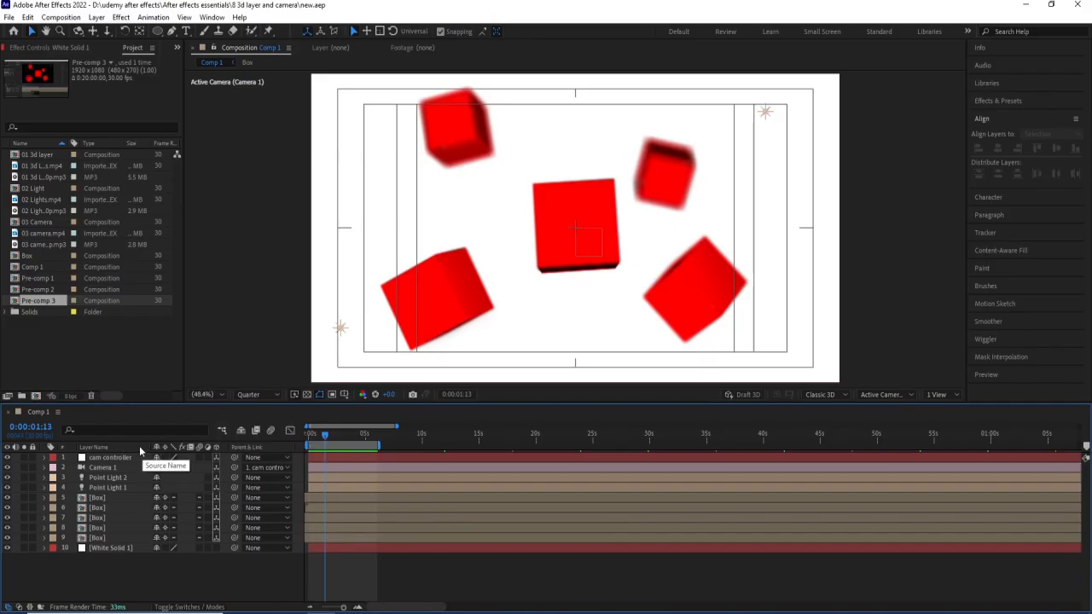
key("ctrl")
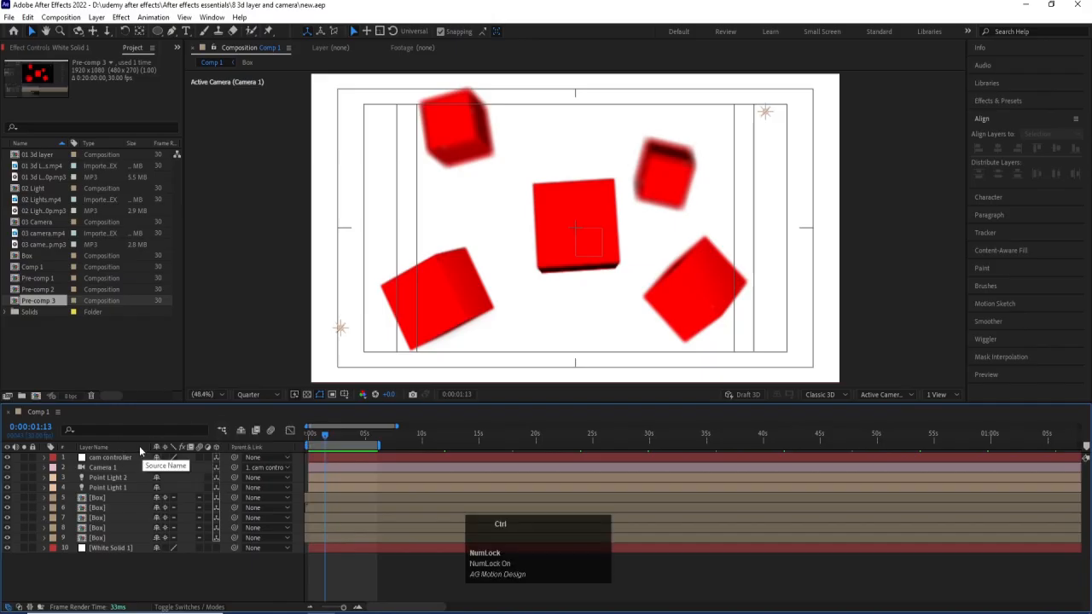
key("ctrl+m")
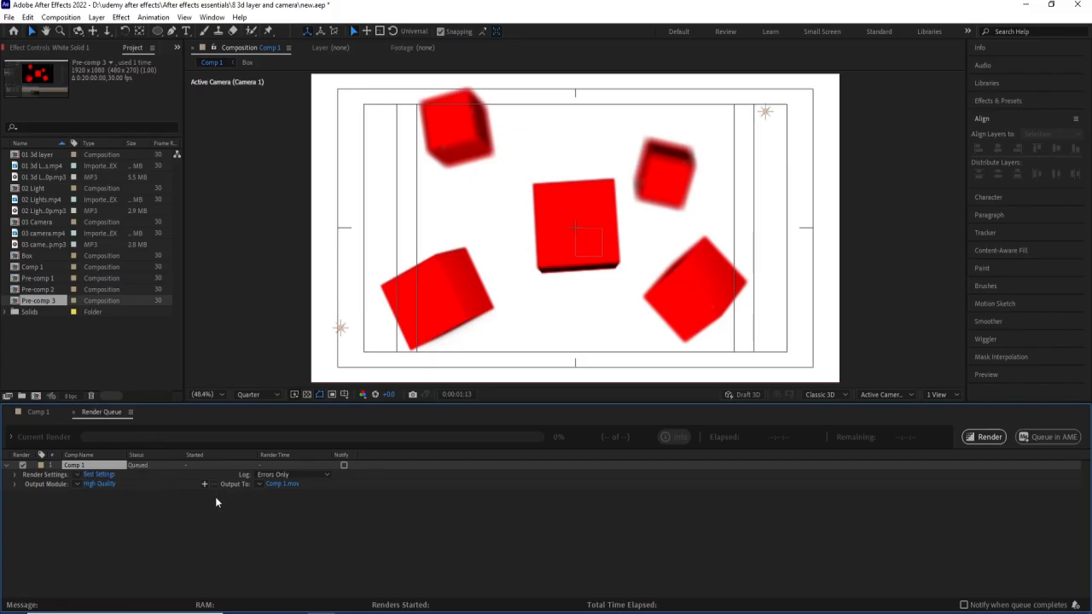
Review the output module's format choices and the output file destination for the queued Comp 1 render
left_click(103, 484)
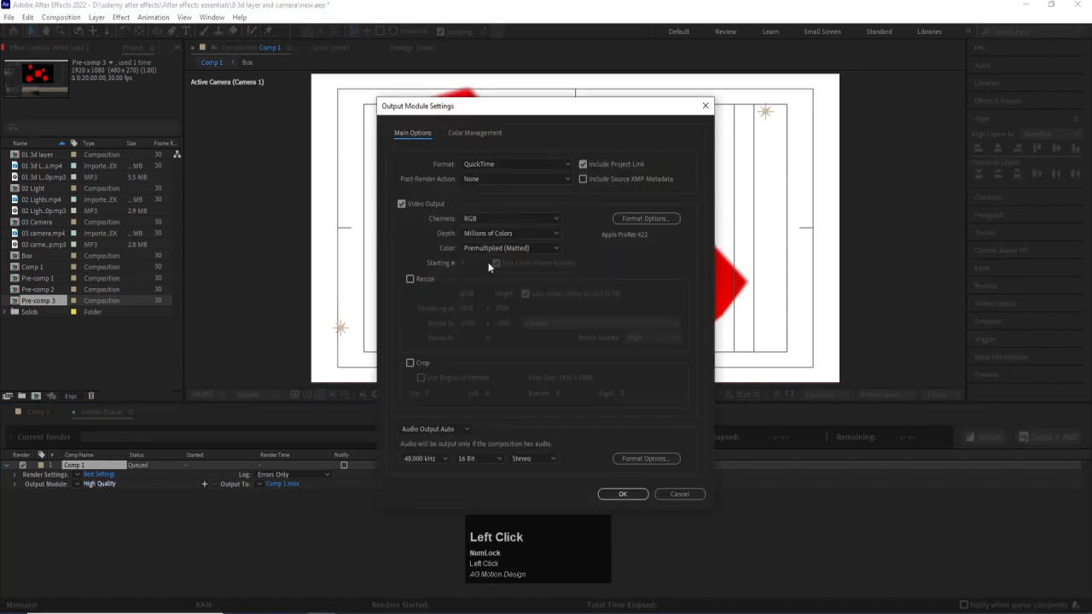
left_click(485, 164)
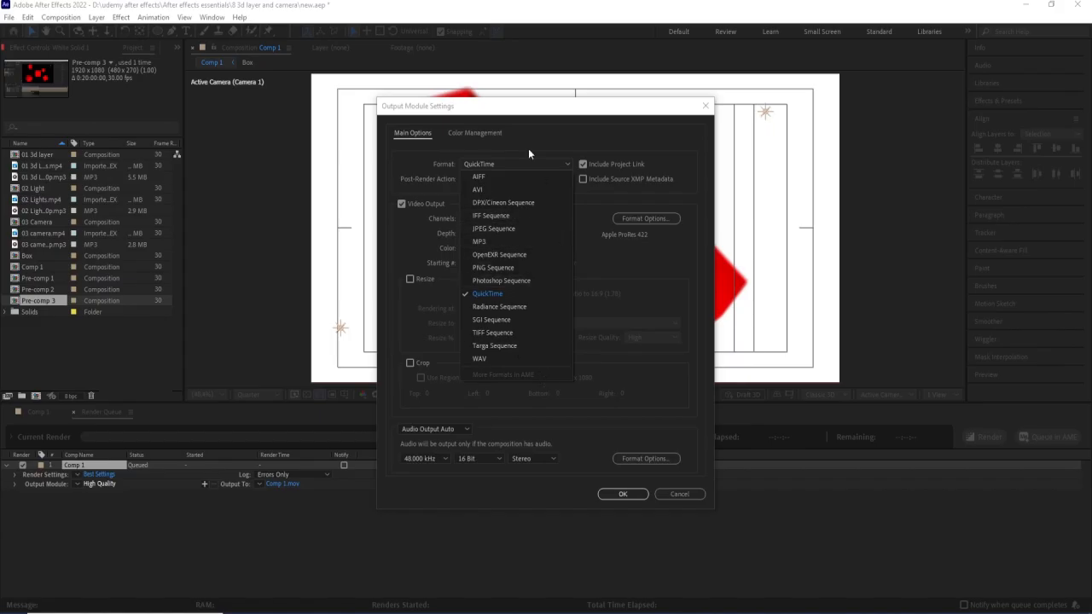
left_click(621, 495)
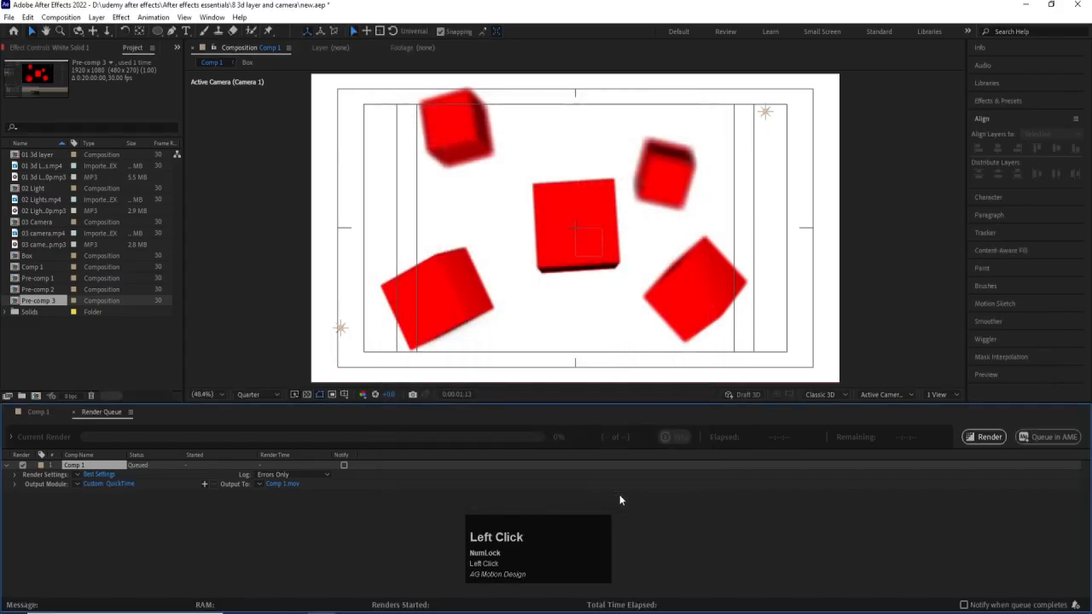
left_click(288, 485)
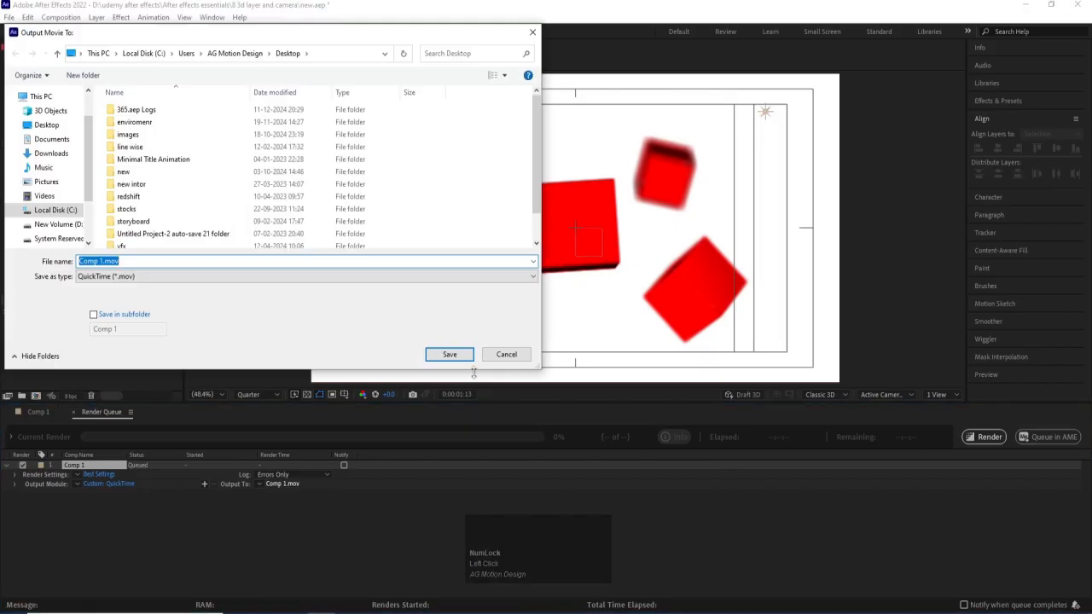
left_click(507, 354)
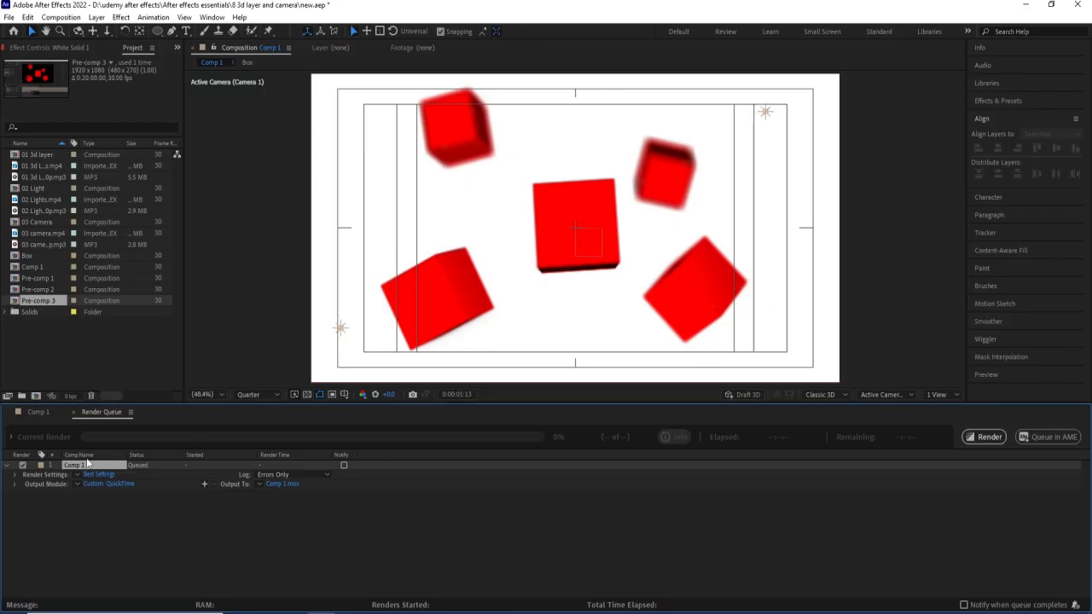
Return to the Comp 1 timeline and send the composition to the Adobe Media Encoder queue
left_click(38, 412)
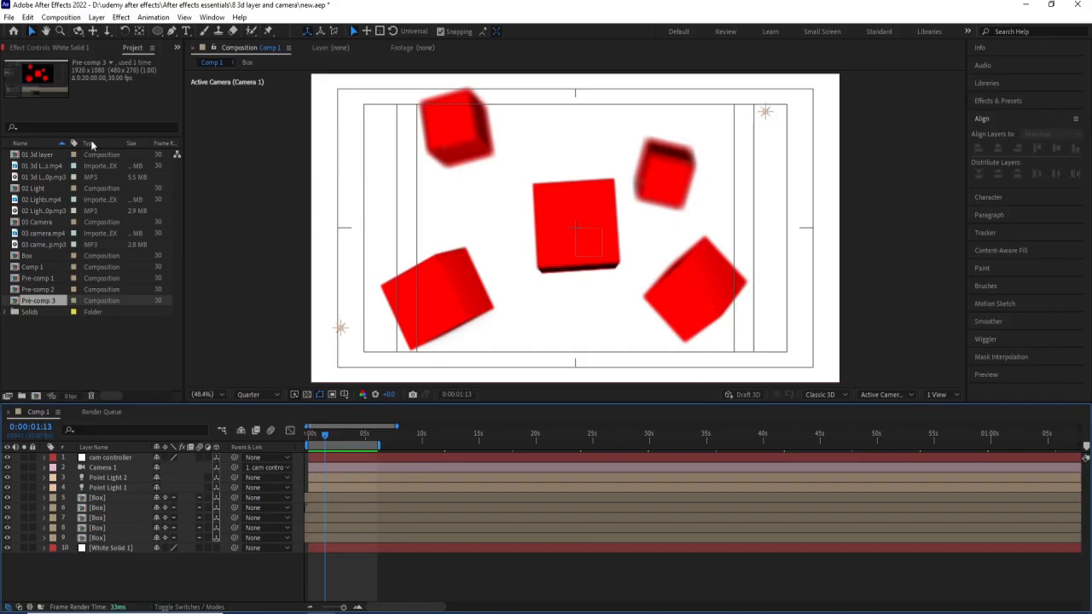
left_click(8, 18)
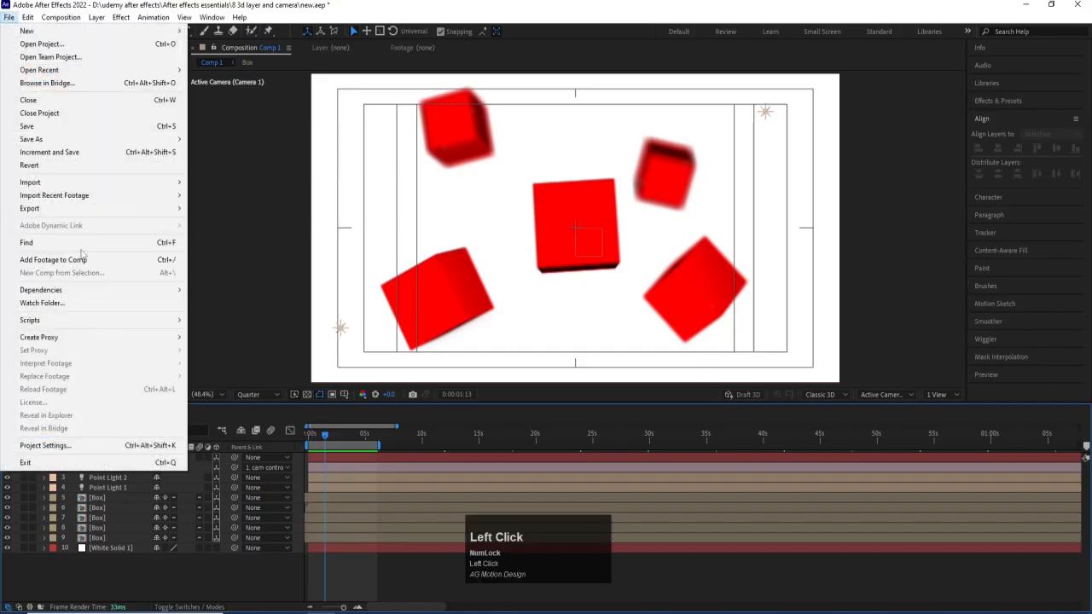
mouse_move(62, 212)
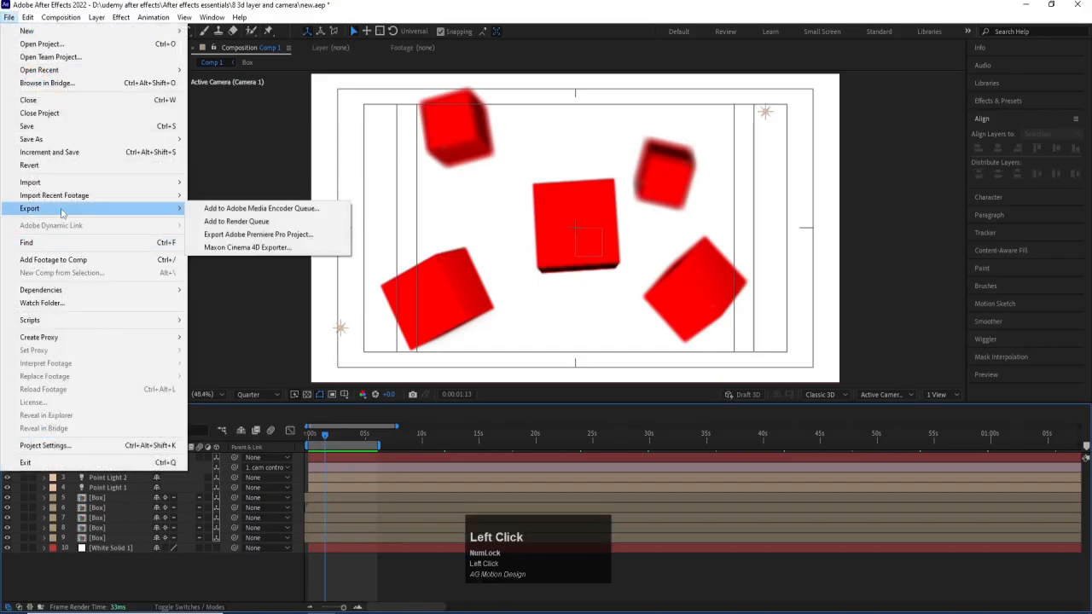
left_click(242, 210)
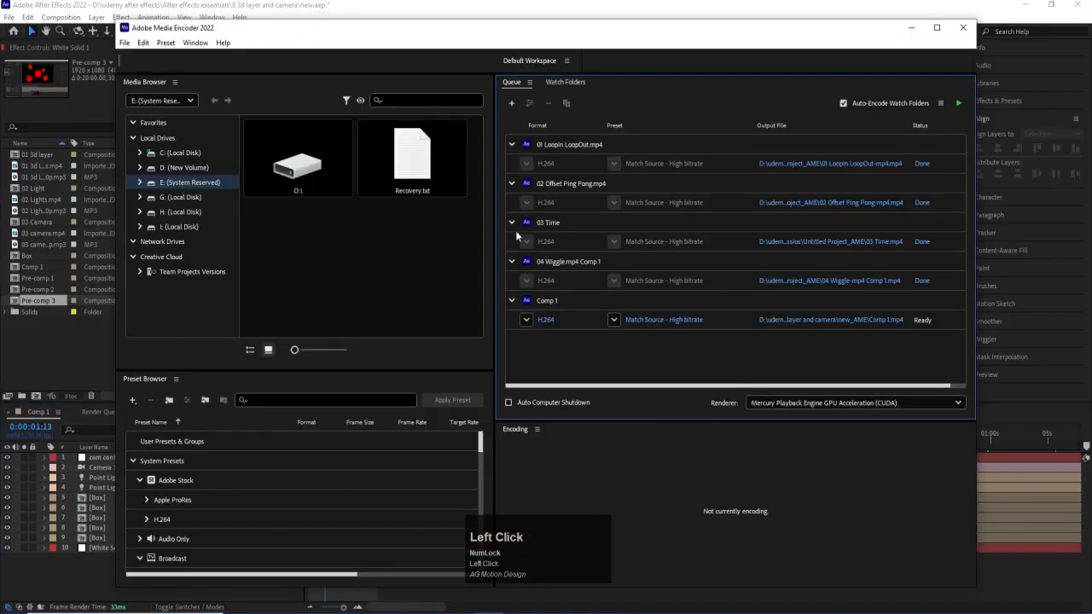
Remove the four older jobs, 01 LoopIn LoopOut.mp4 through 04 Wiggle.mp4 Comp 1, from the encoding queue
left_click(540, 264)
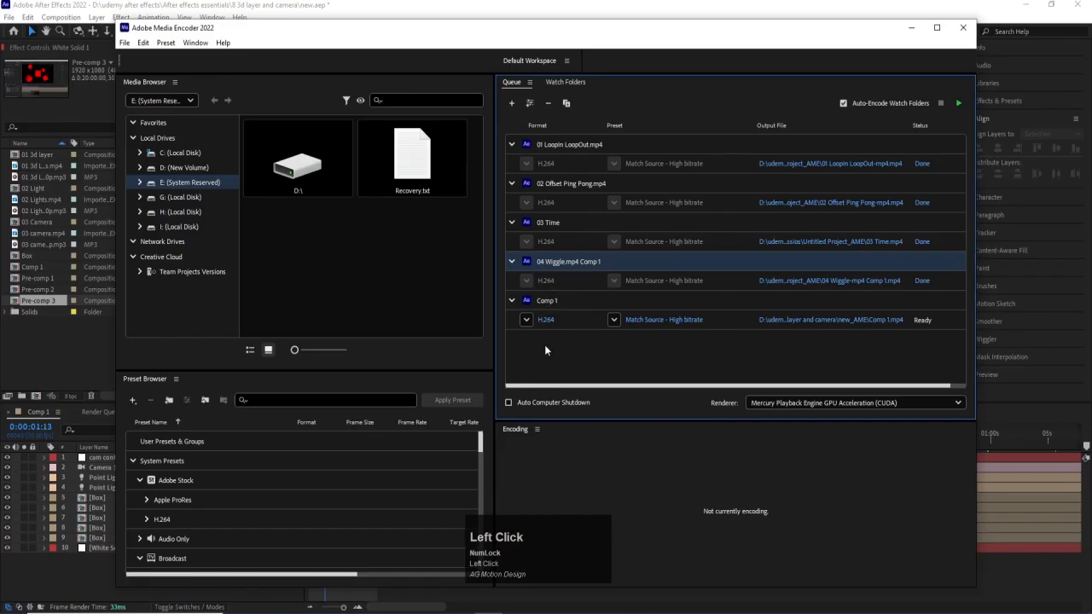
left_click(551, 300)
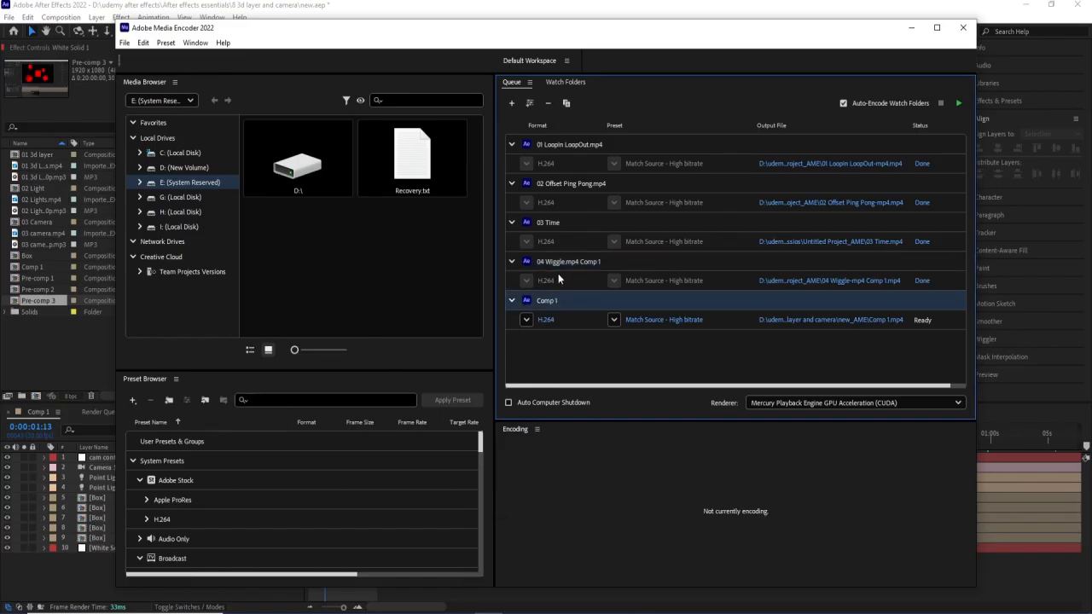
left_click(563, 262)
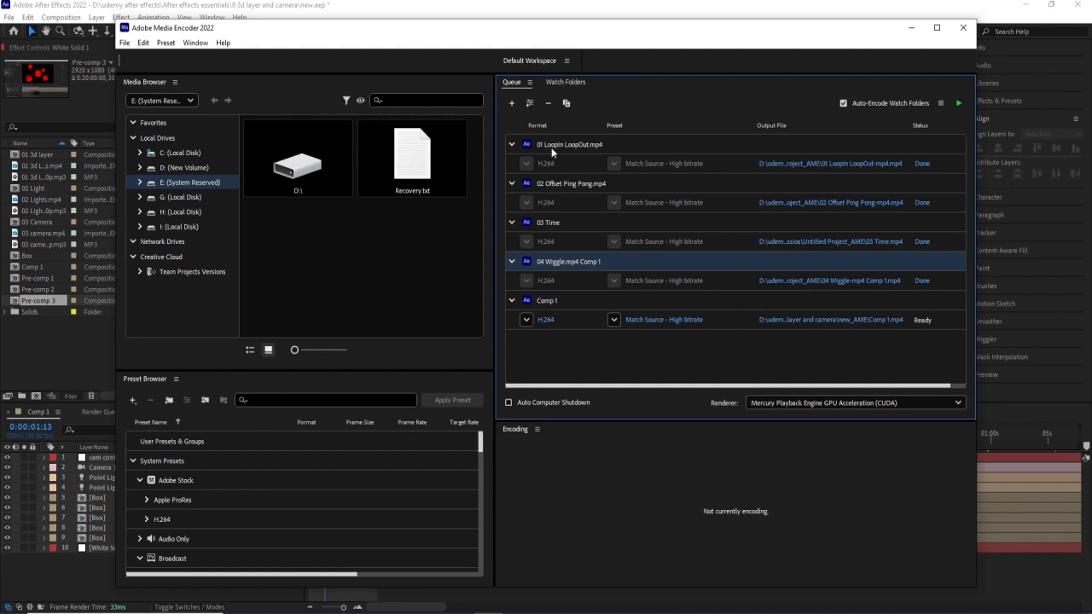
key("Num_Lock")
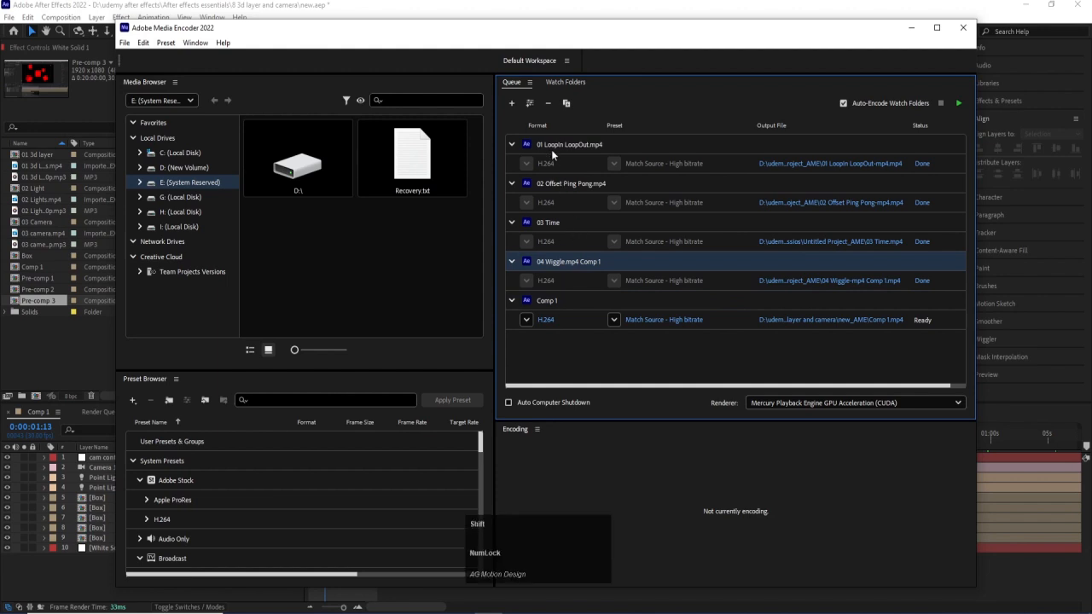
left_click(547, 146, "shift")
right_click(547, 145)
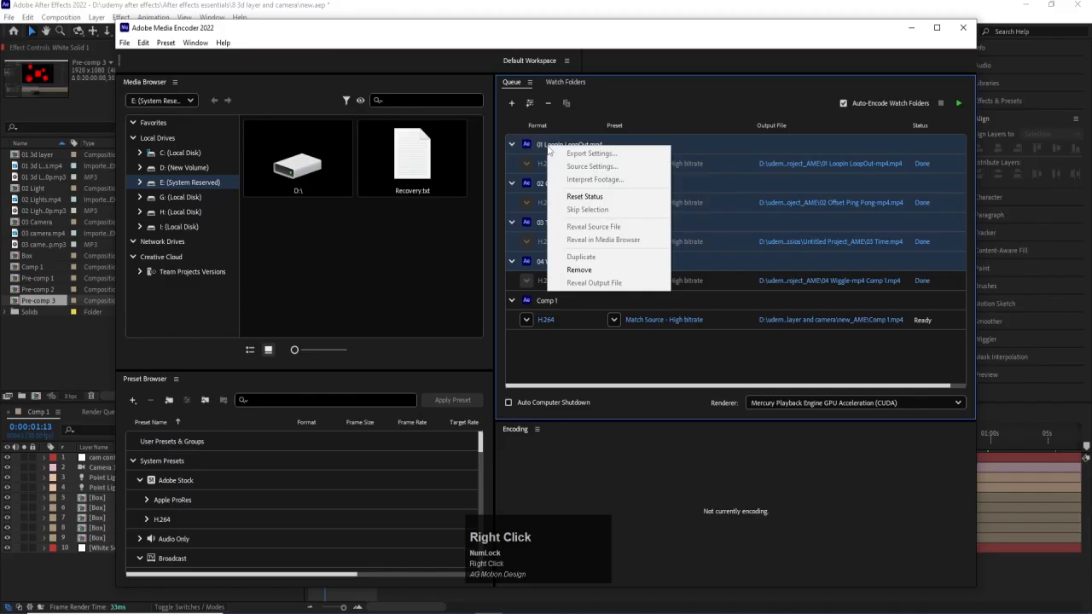
left_click(579, 270)
left_click(608, 375)
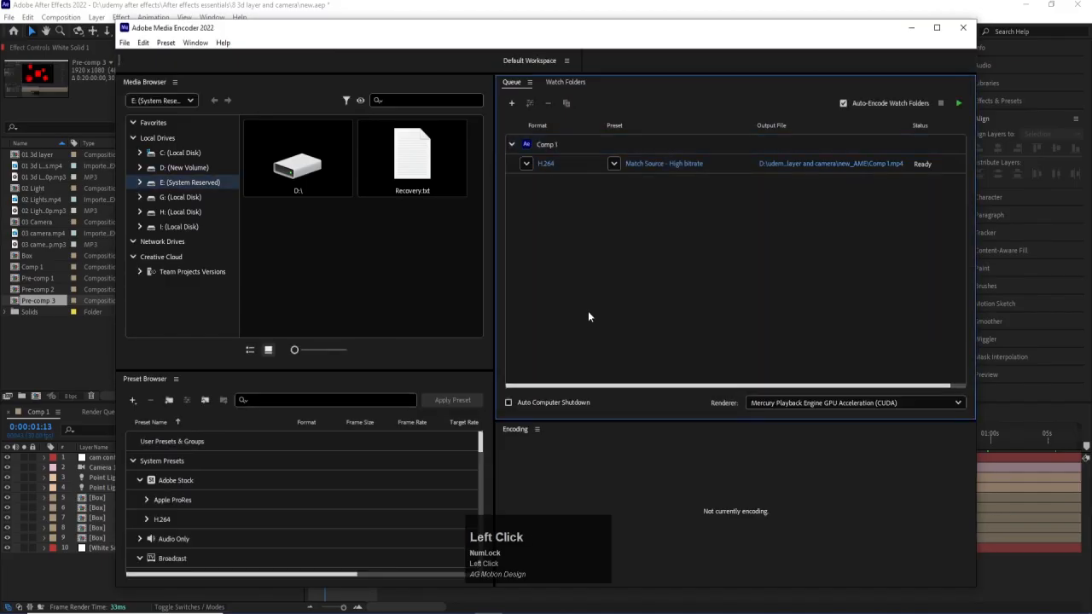
Review the output formats offered for the Comp 1 job, including H.264
left_click(527, 164)
scroll(570, 264, "up", 1)
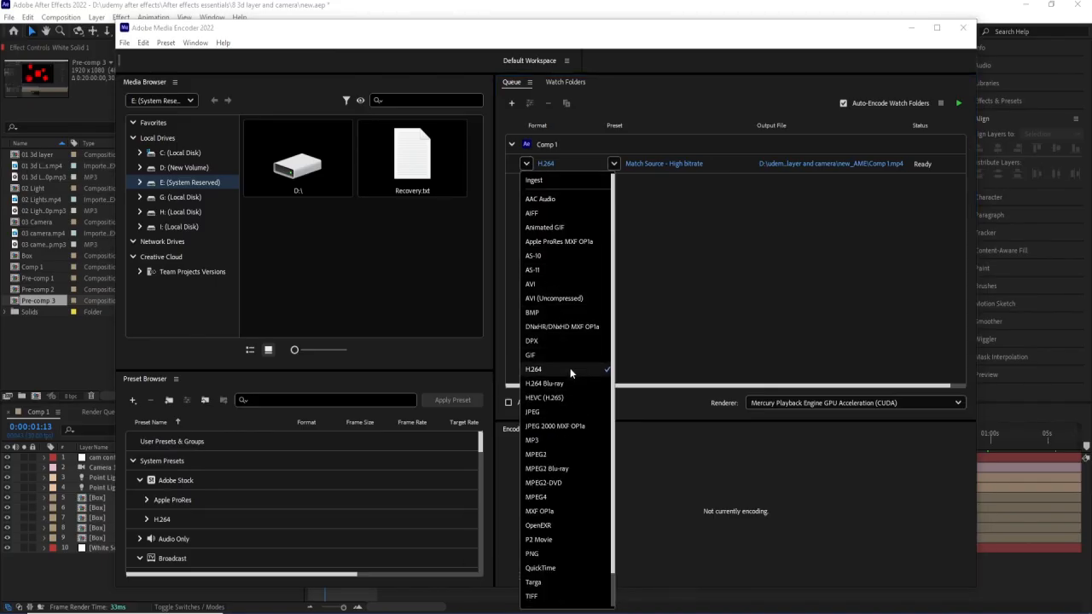
scroll(572, 367, "down", 1)
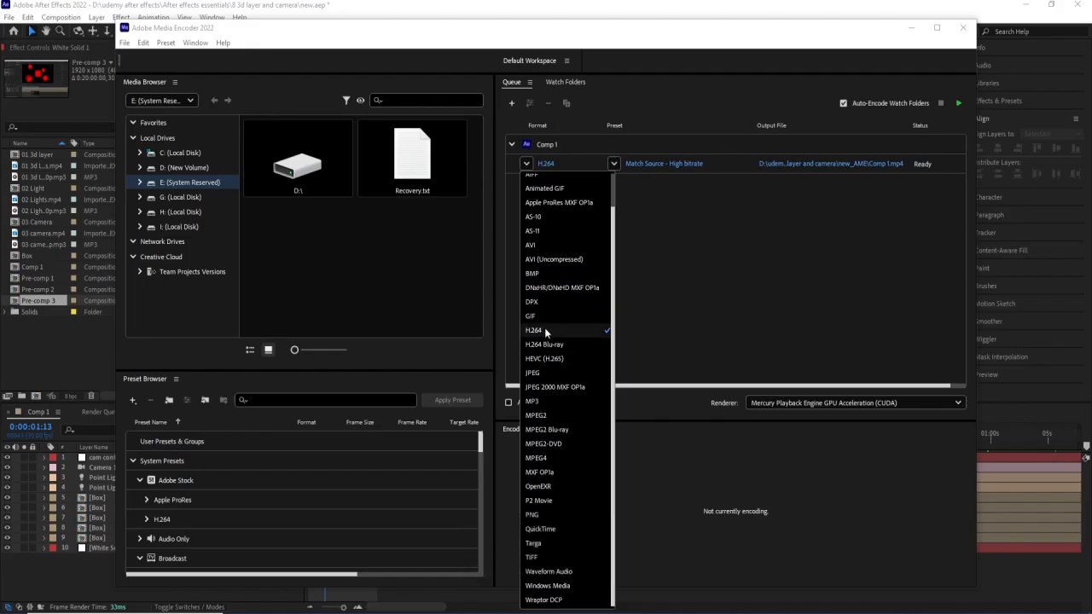
left_click(656, 286)
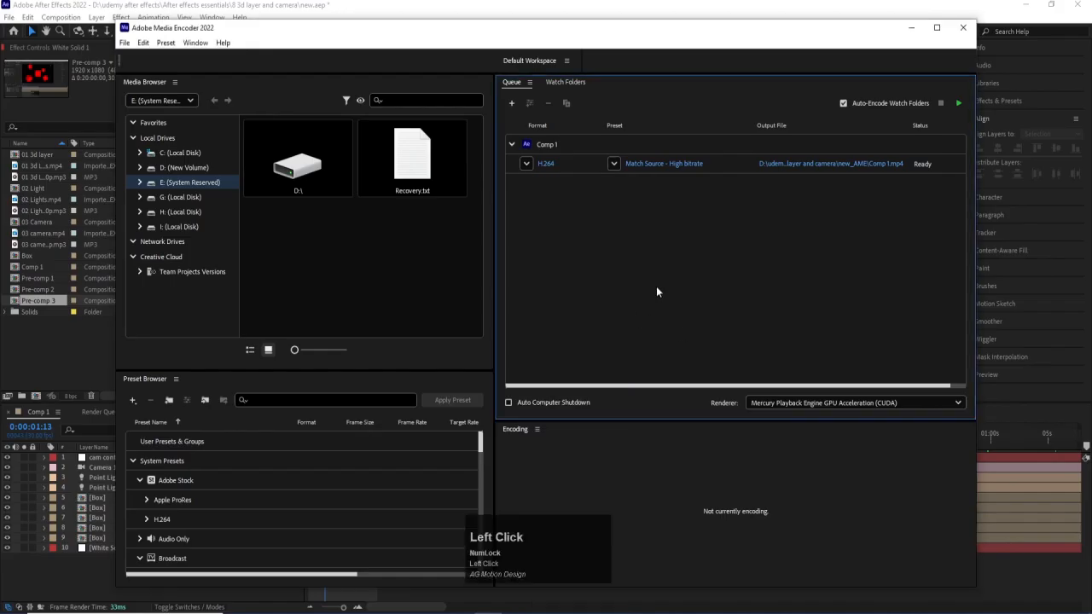
In Comp 1's export settings, stop matching the frame size to the source and set the height to 1080
left_click(546, 162)
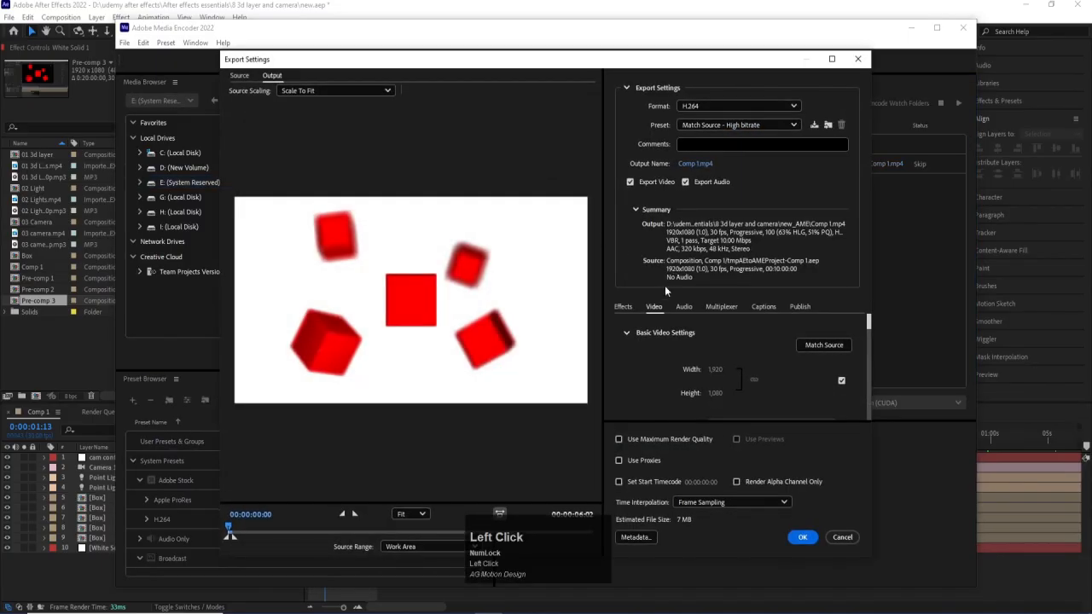
scroll(657, 324, "down", 2)
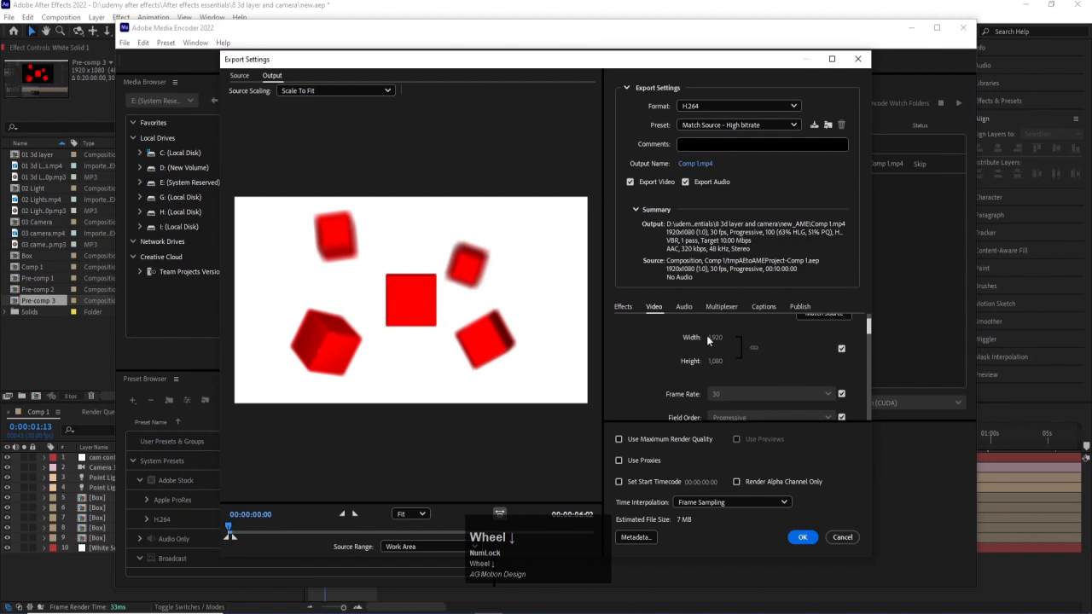
left_click(841, 348)
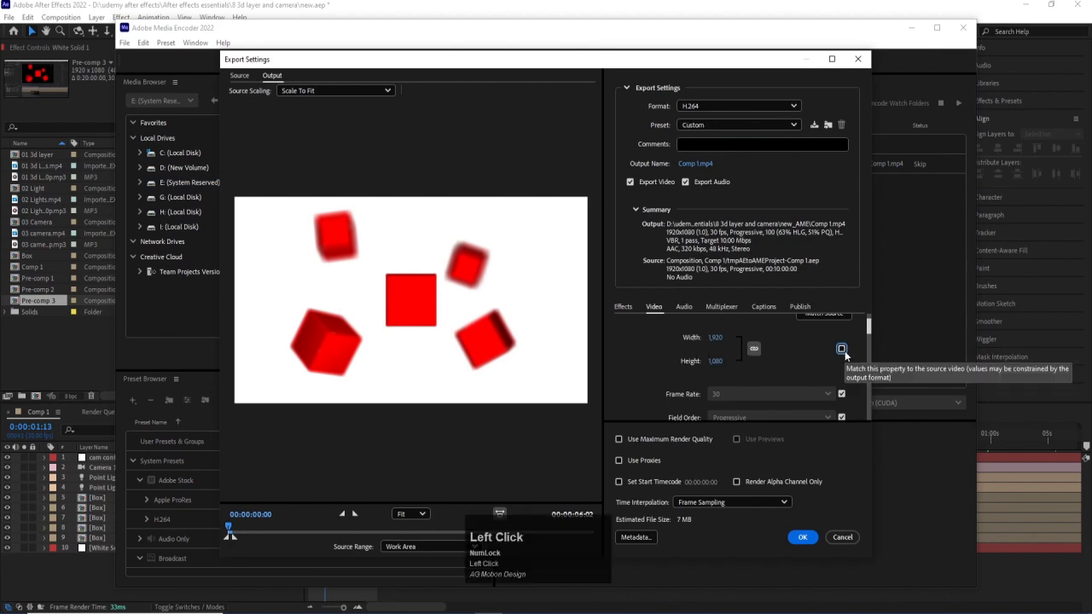
mouse_move(714, 361)
left_mouse_down()
mouse_move(662, 358)
mouse_move(709, 374)
left_mouse_up()
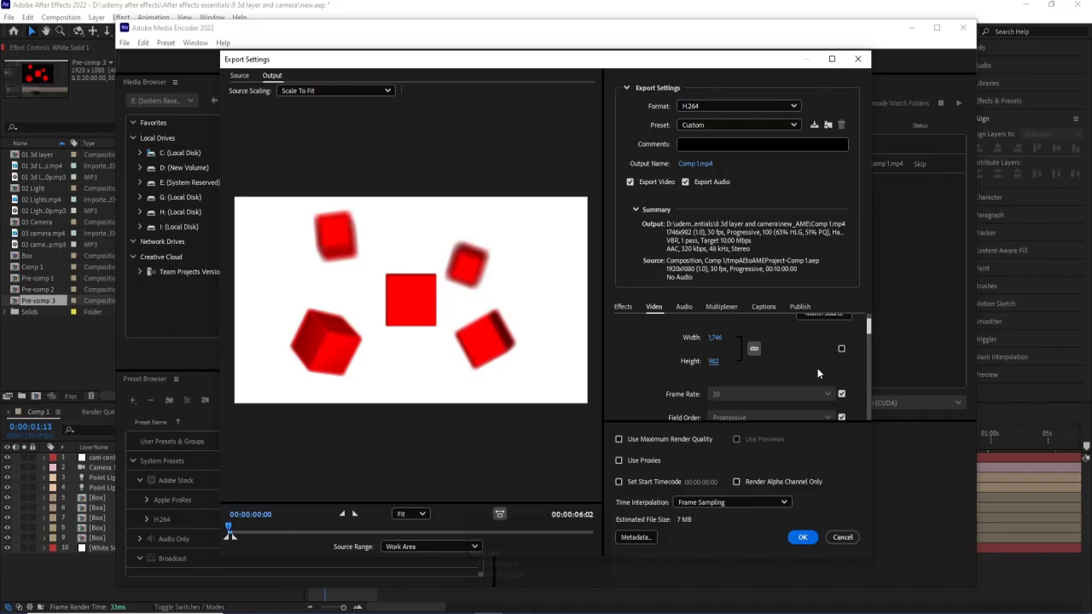
left_click(719, 361, "ctrl")
type("1080")
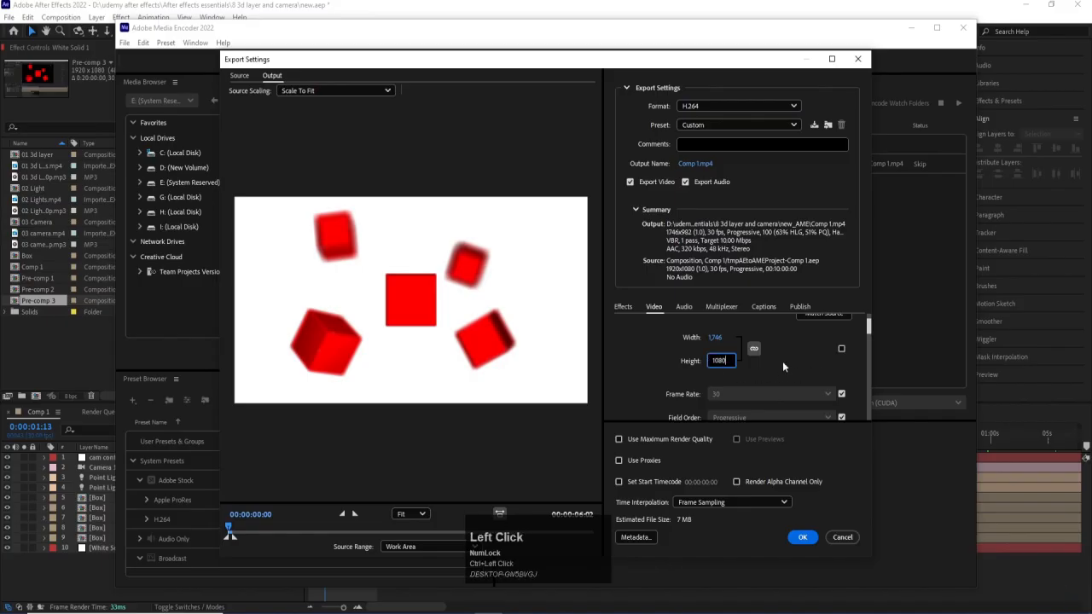
left_click(783, 367)
left_click(841, 348)
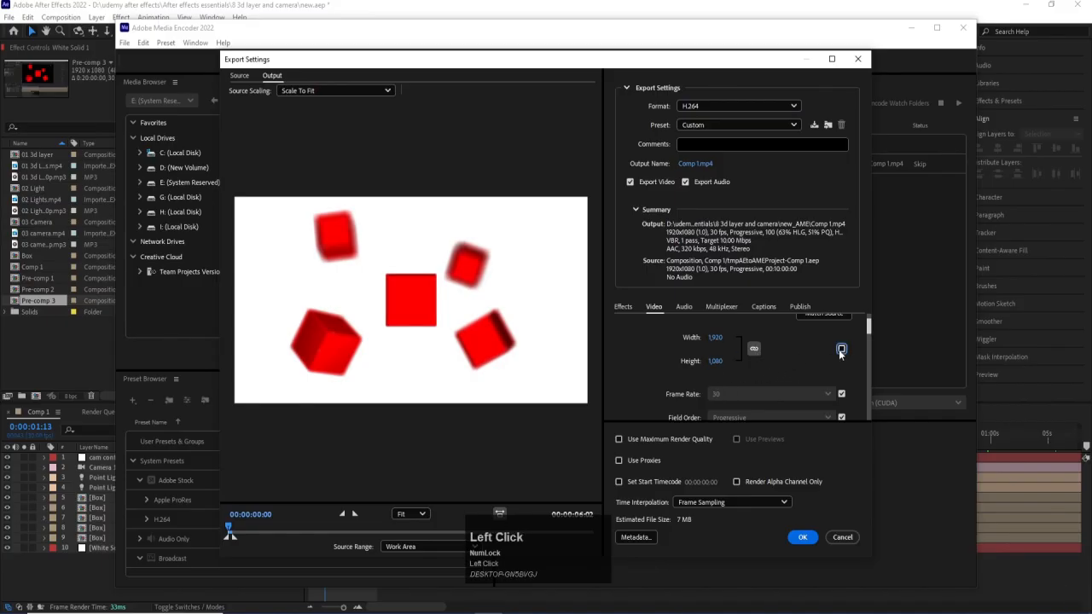
Examine the remaining video export options, including encoding, bitrate and advanced settings, along with the estimated file size
scroll(665, 375, "down", 5)
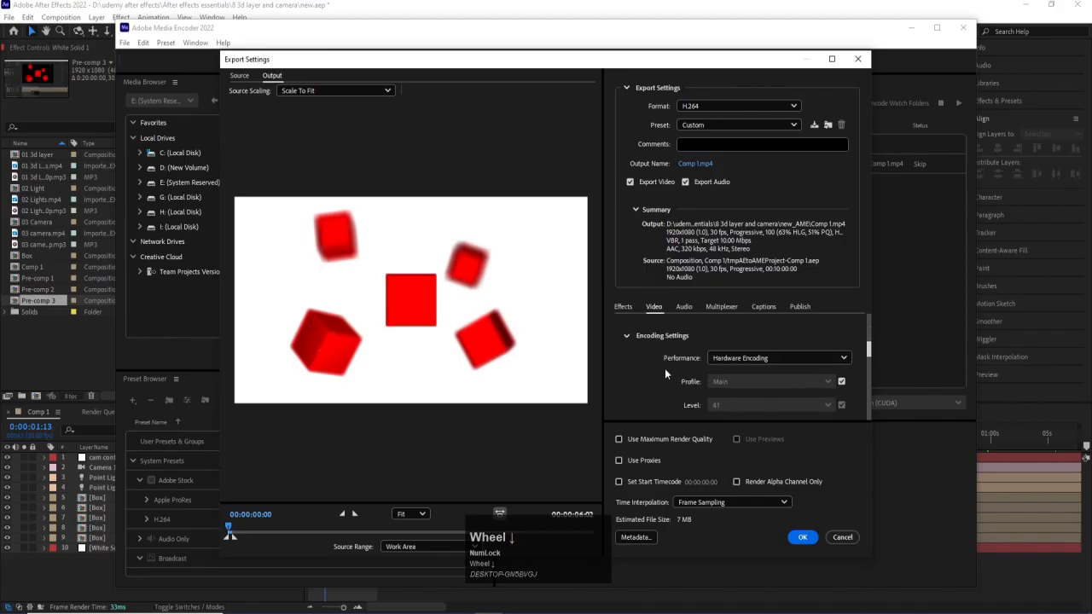
scroll(667, 375, "down", 6)
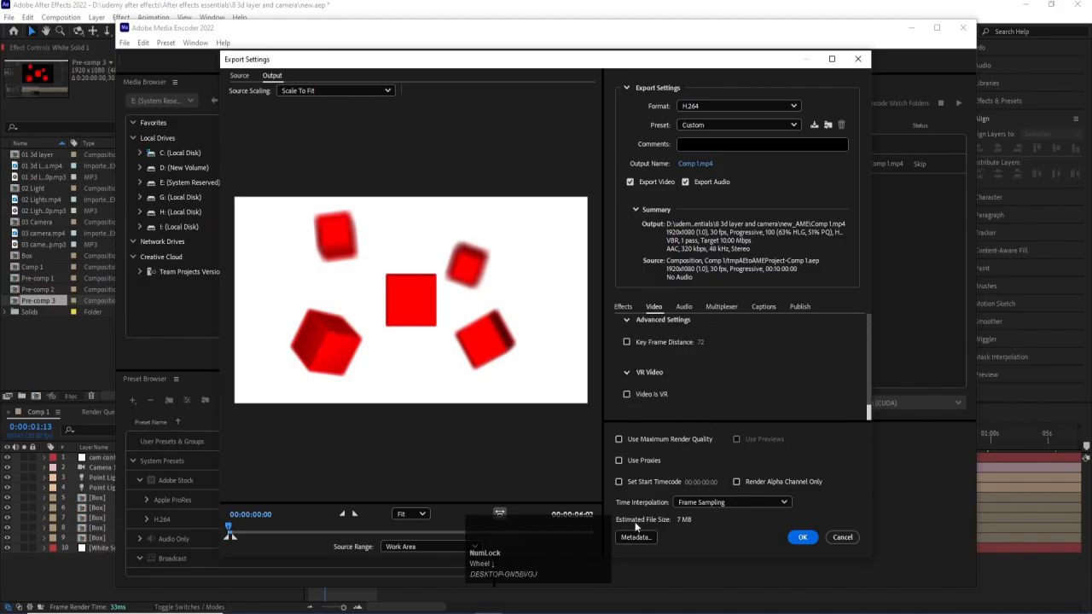
scroll(664, 526, "up", 1)
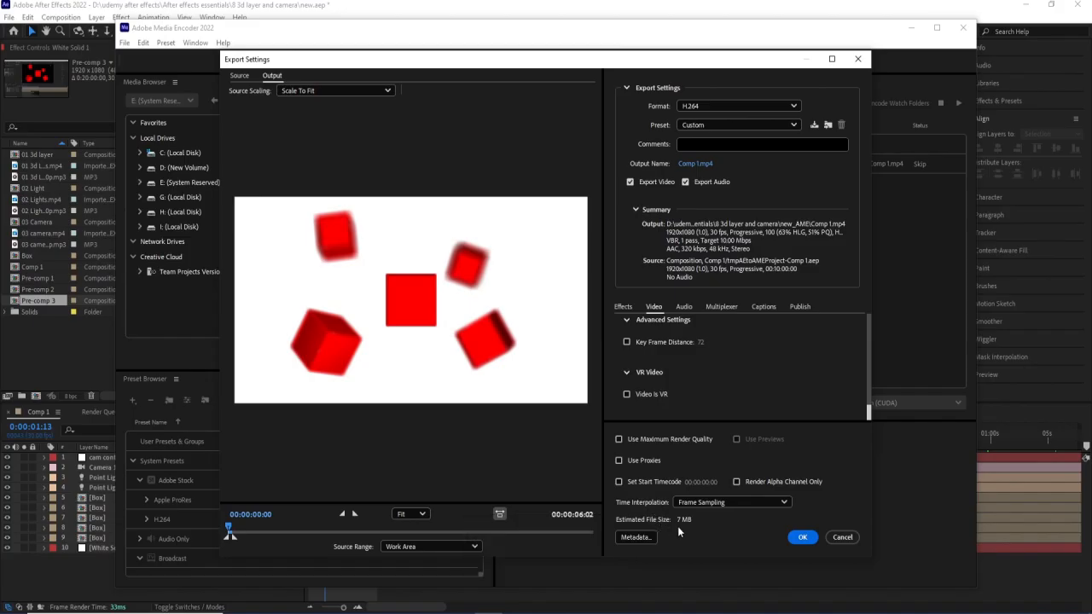
scroll(675, 517, "up", 1)
scroll(688, 379, "up", 3)
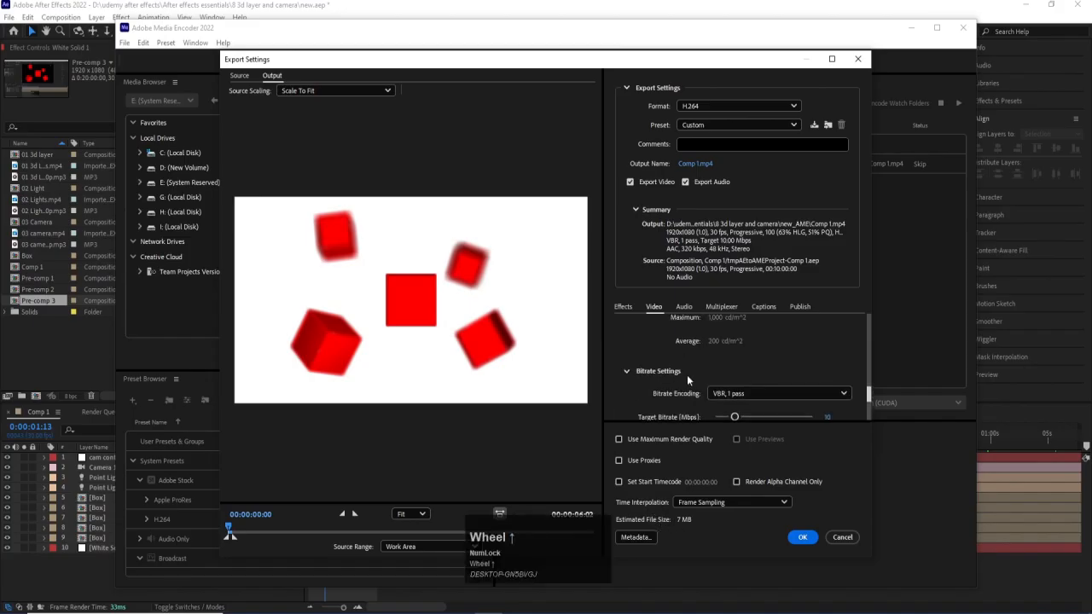
scroll(687, 382, "up", 3)
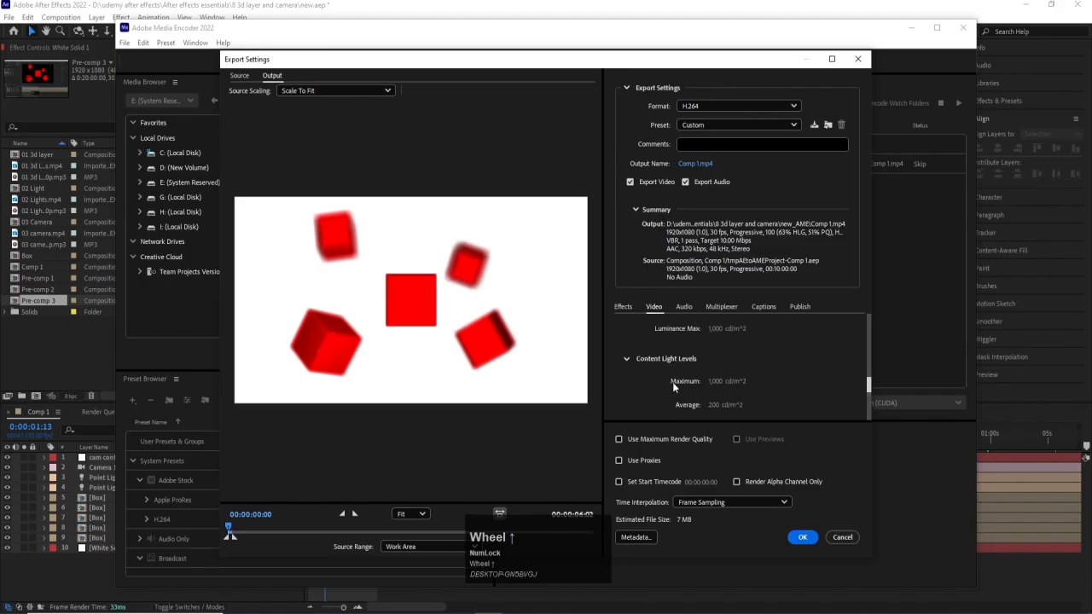
scroll(678, 383, "up", 2)
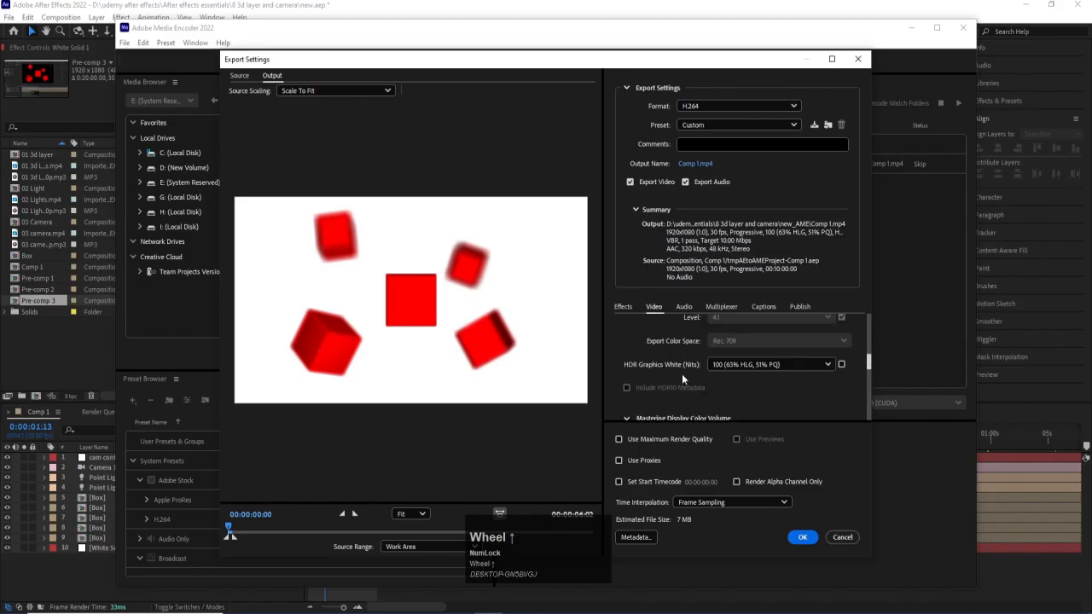
scroll(683, 379, "up", 4)
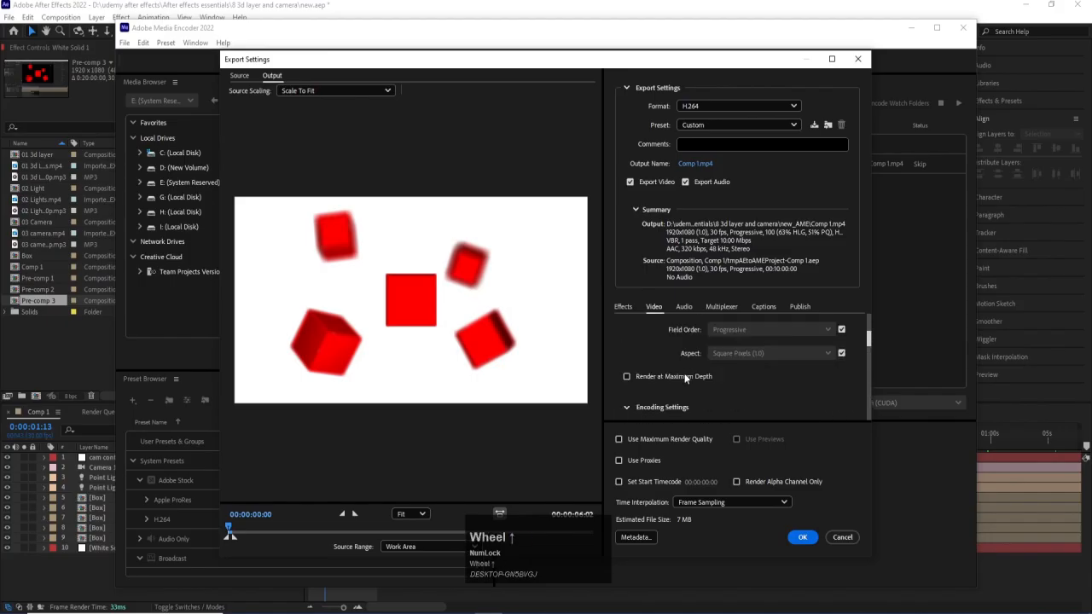
scroll(685, 379, "down", 5)
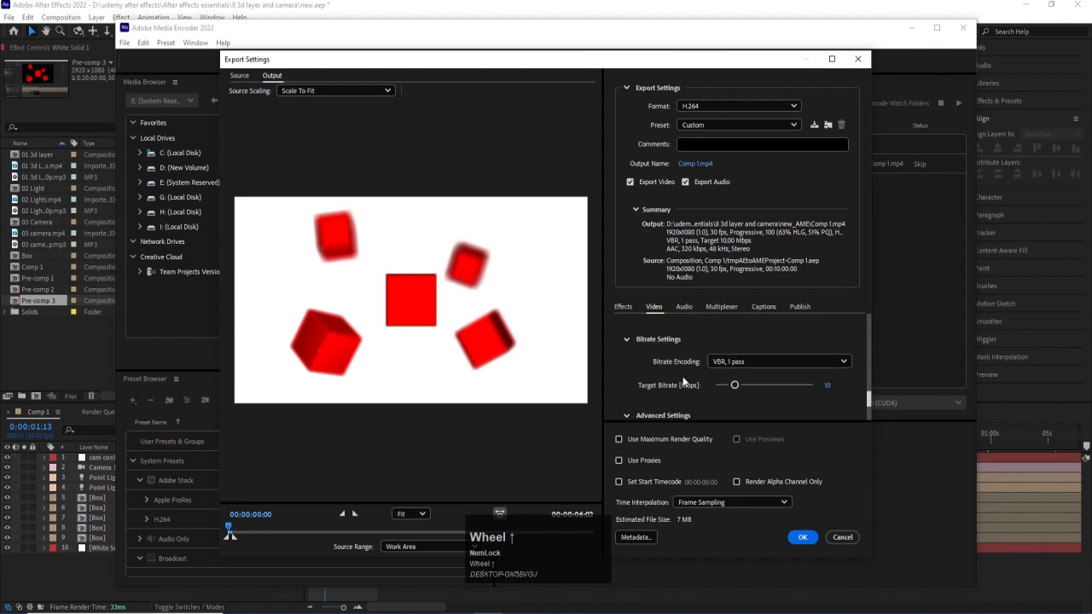
Try CBR bitrate encoding with target bitrates of 3.59 and 8.54 Mbps, and discard the export settings changes
left_click(713, 363)
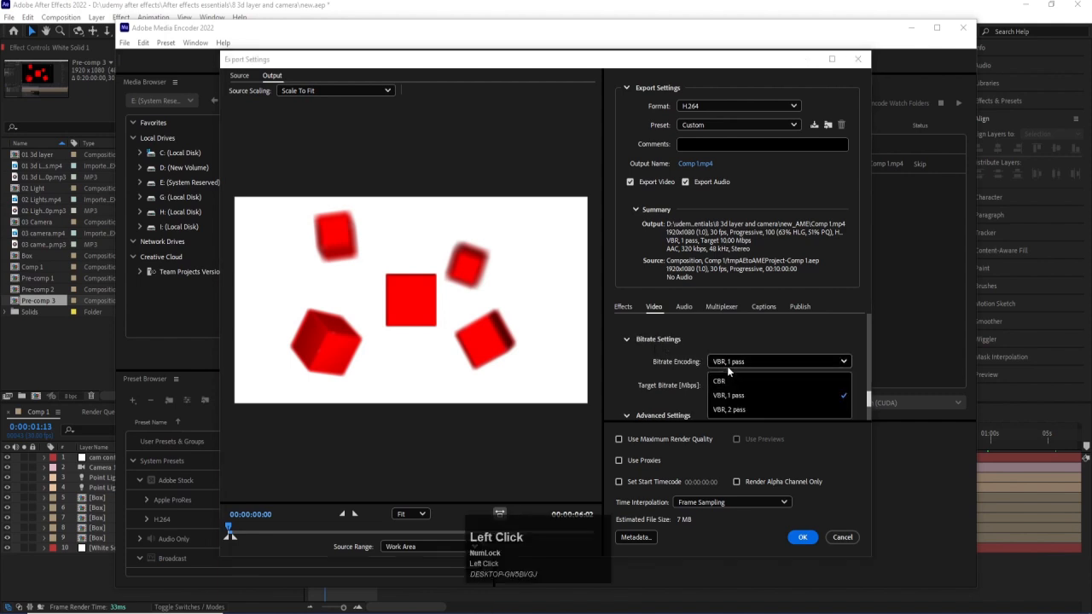
left_click(723, 381)
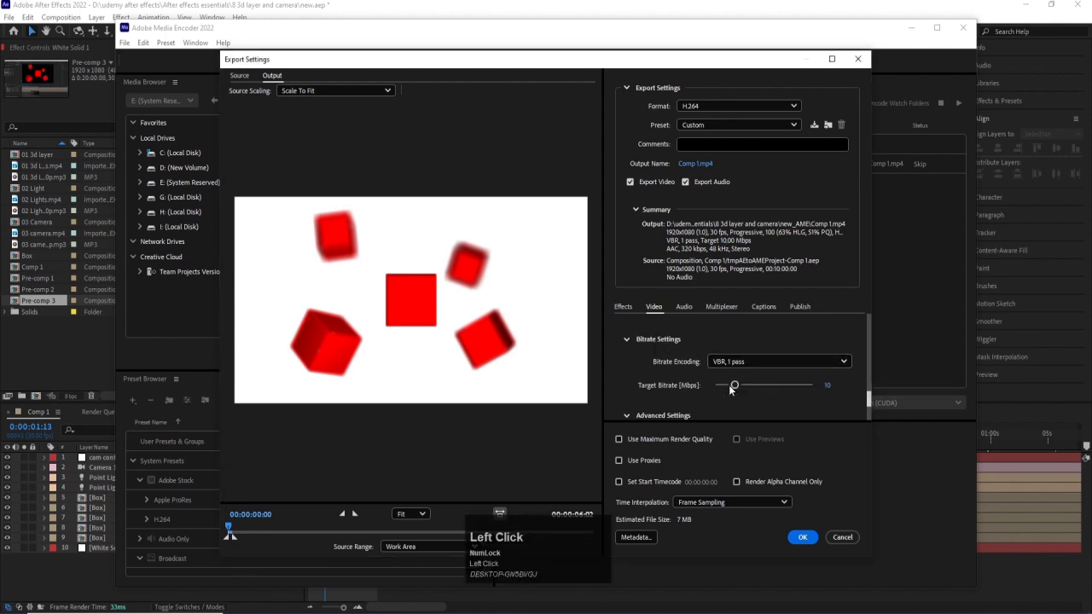
left_click_drag(733, 385, 722, 385)
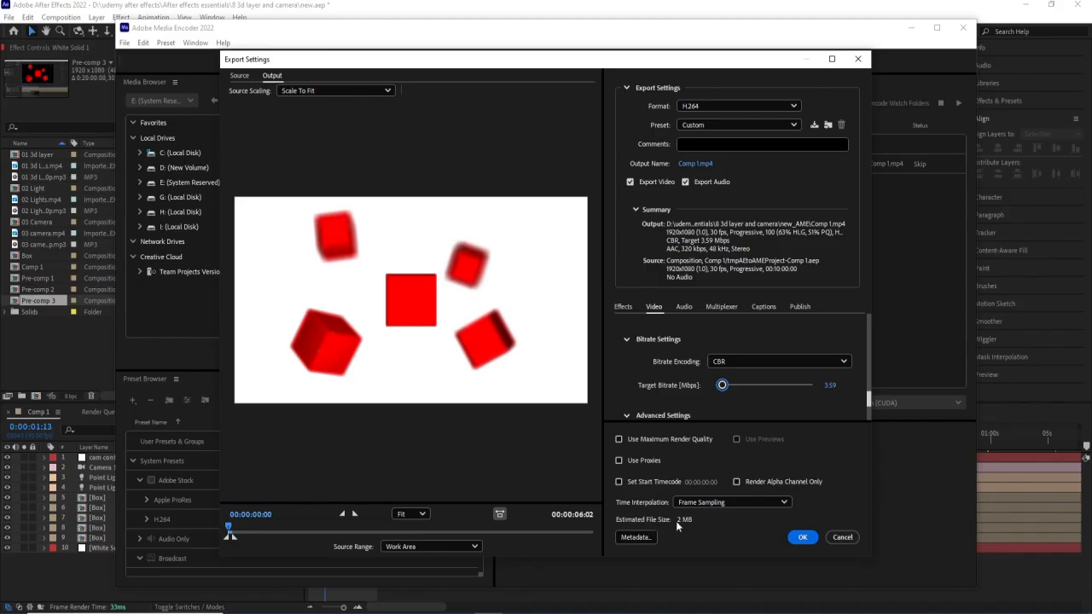
left_click(723, 387)
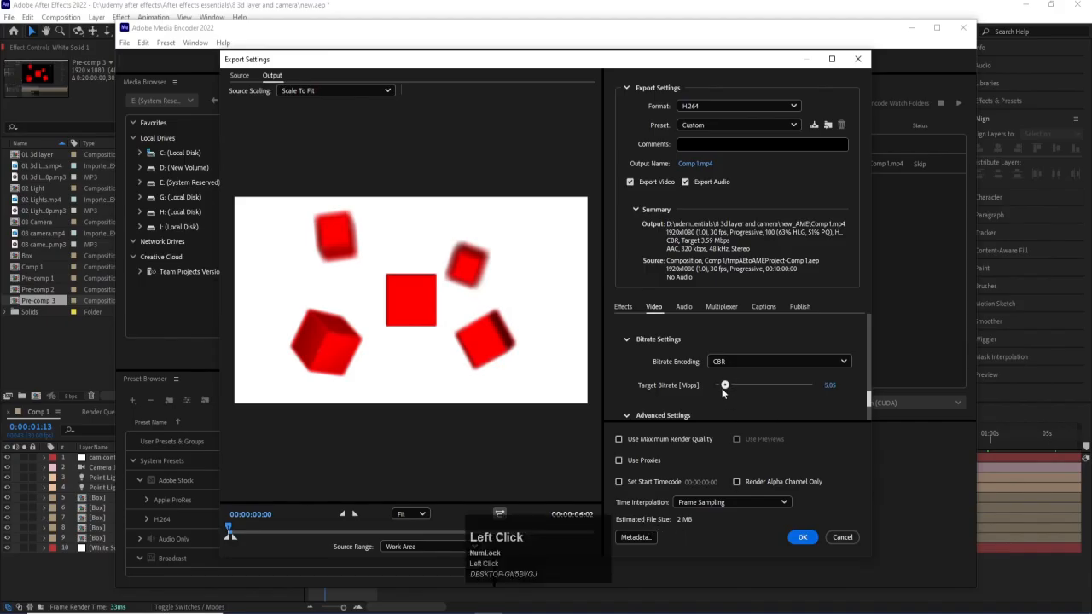
left_click_drag(722, 388, 732, 394)
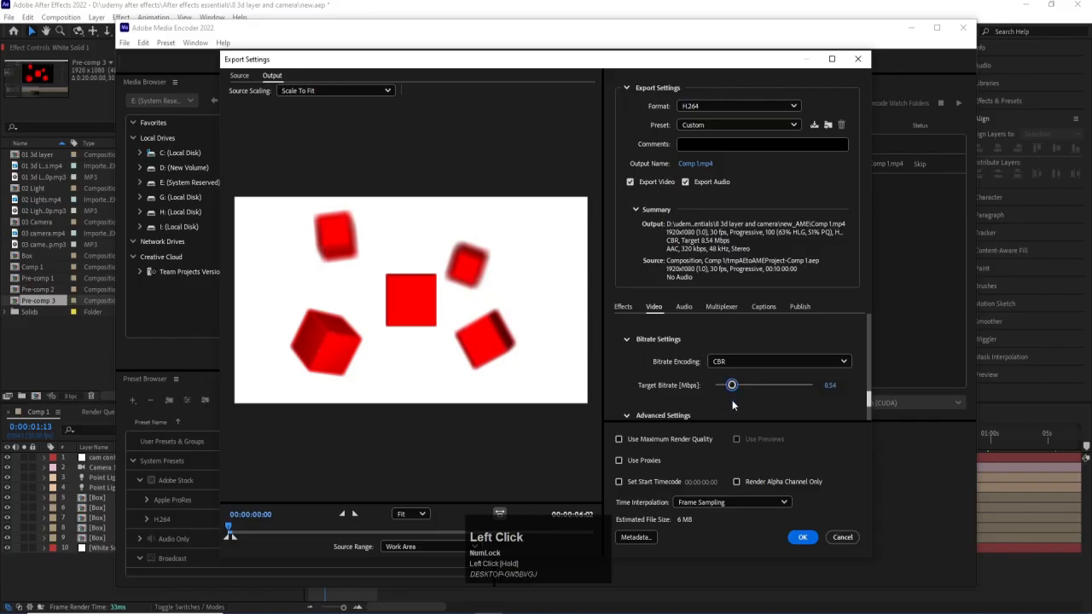
left_click(842, 536)
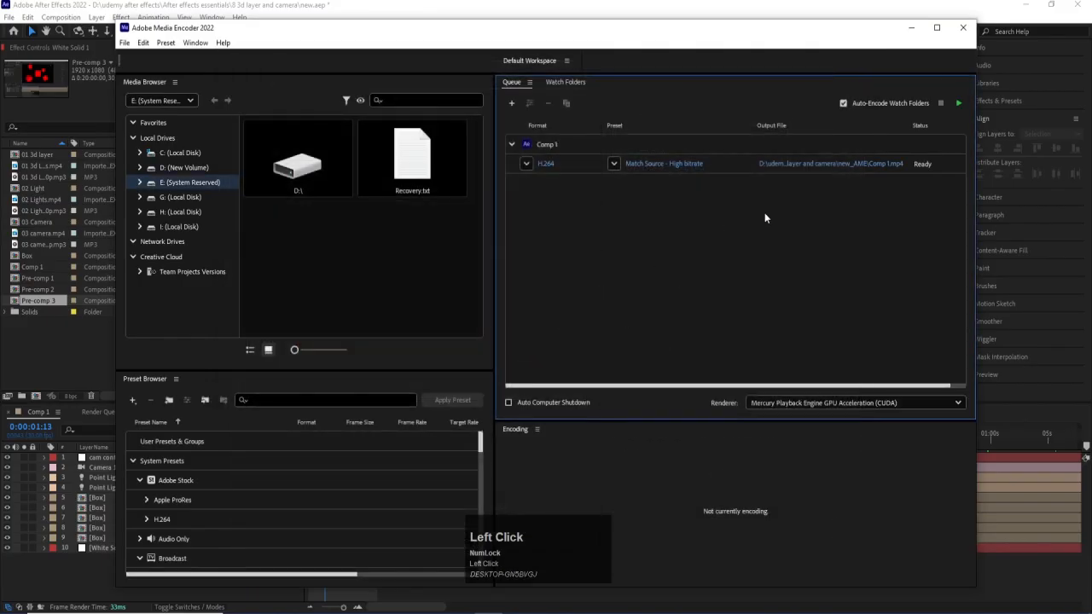
Save the output as Comp 1.mp4 in the new_AME folder and start encoding the queue
left_click(813, 164)
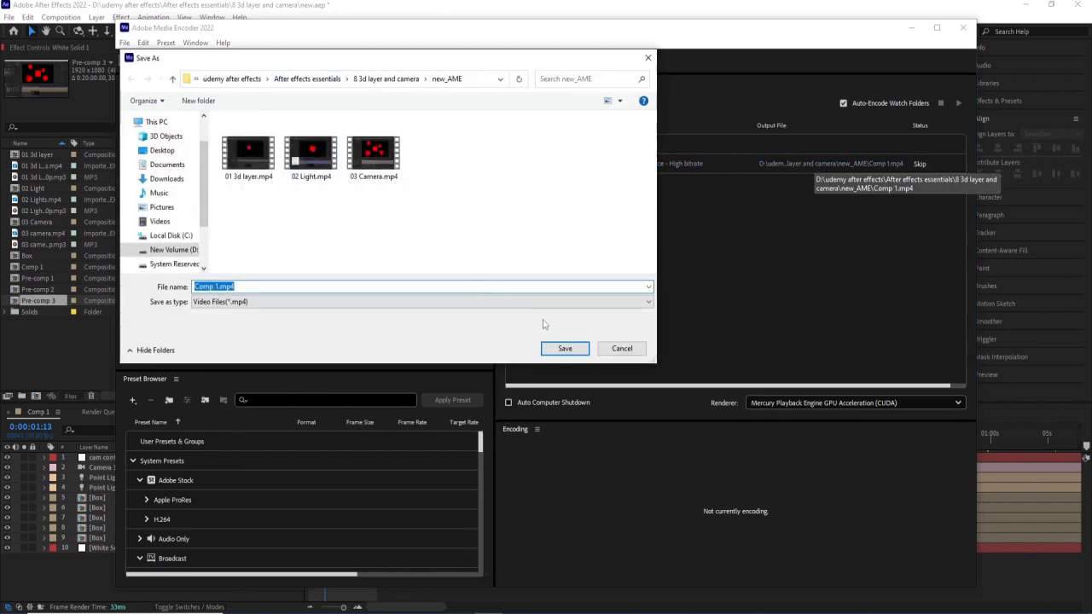
left_click(585, 346)
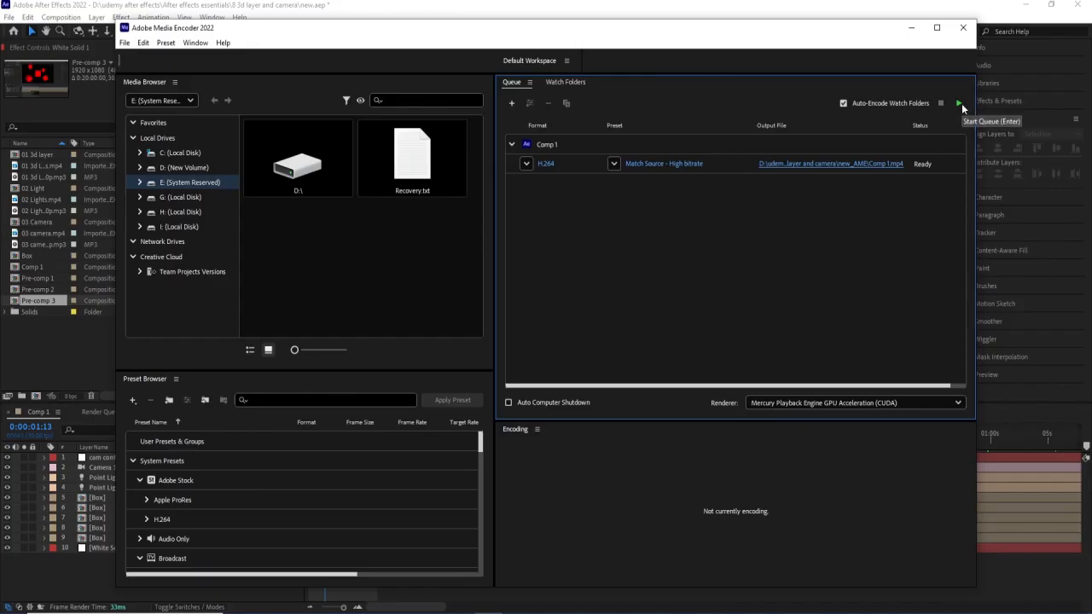
left_click(960, 103)
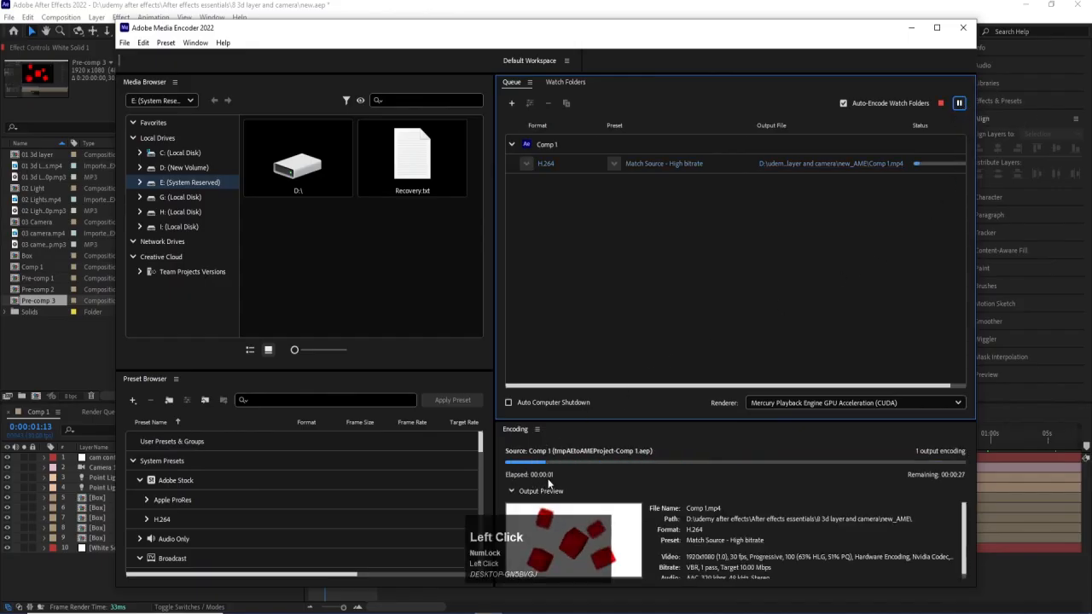